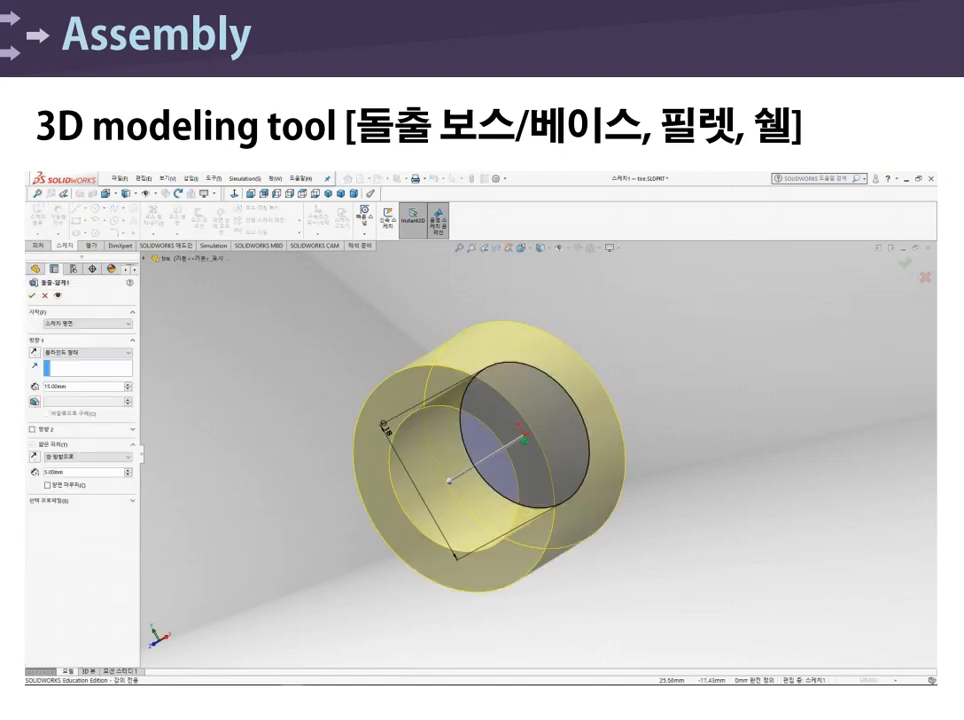
Shell the filleted tire body, using its inner cylindrical face as the face to remove.
key(Escape)
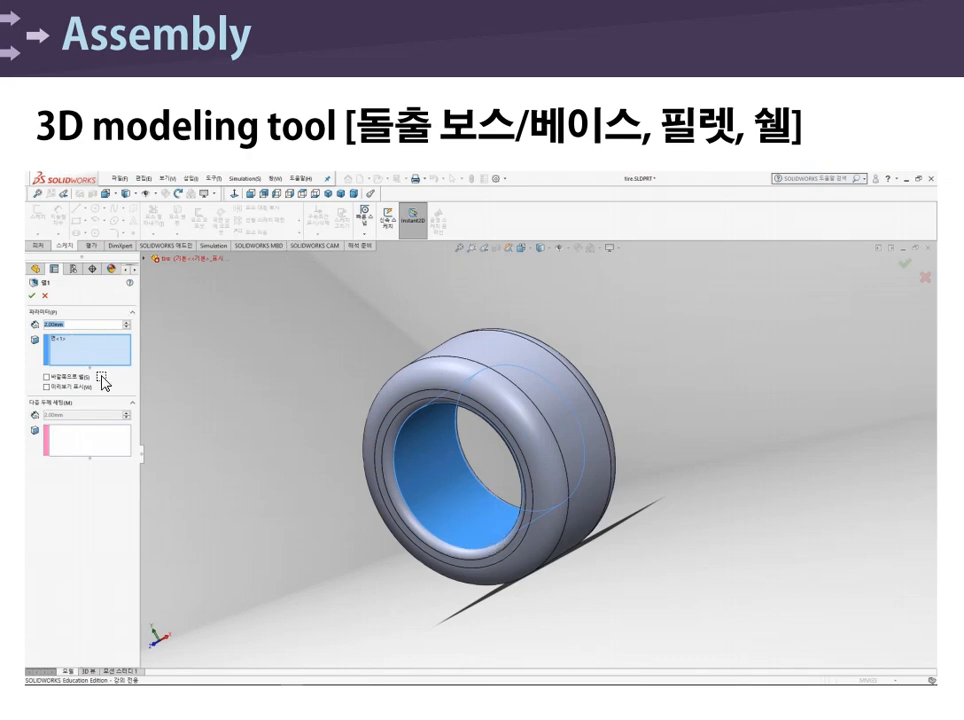
click(51, 326)
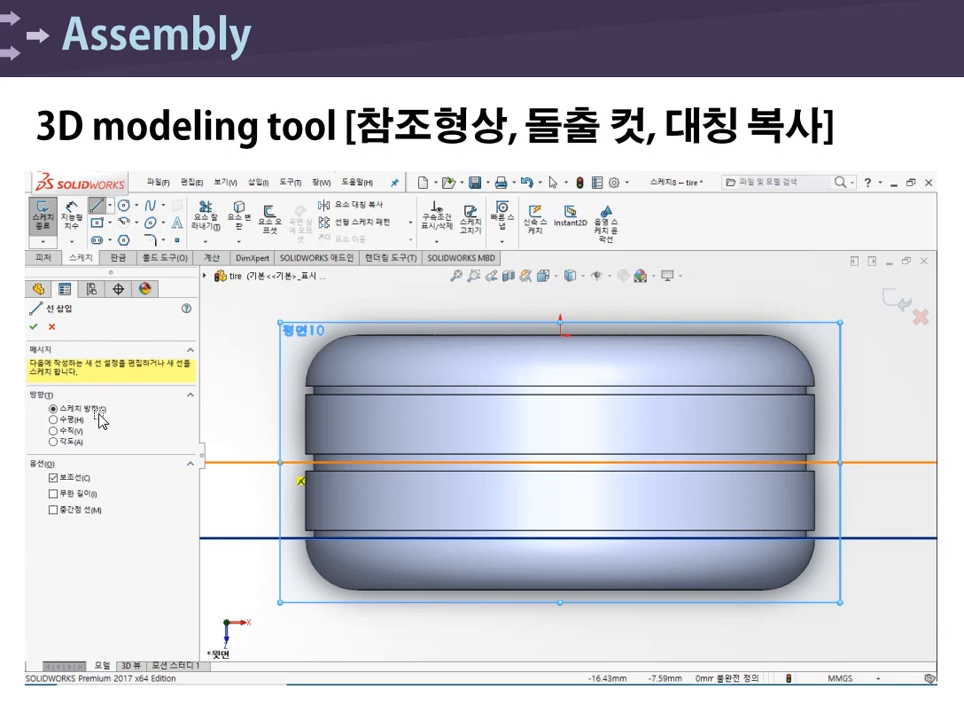
Draw a horizontal construction line about 33 mm long along the middle of the tire in the tread sketch.
click(866, 470)
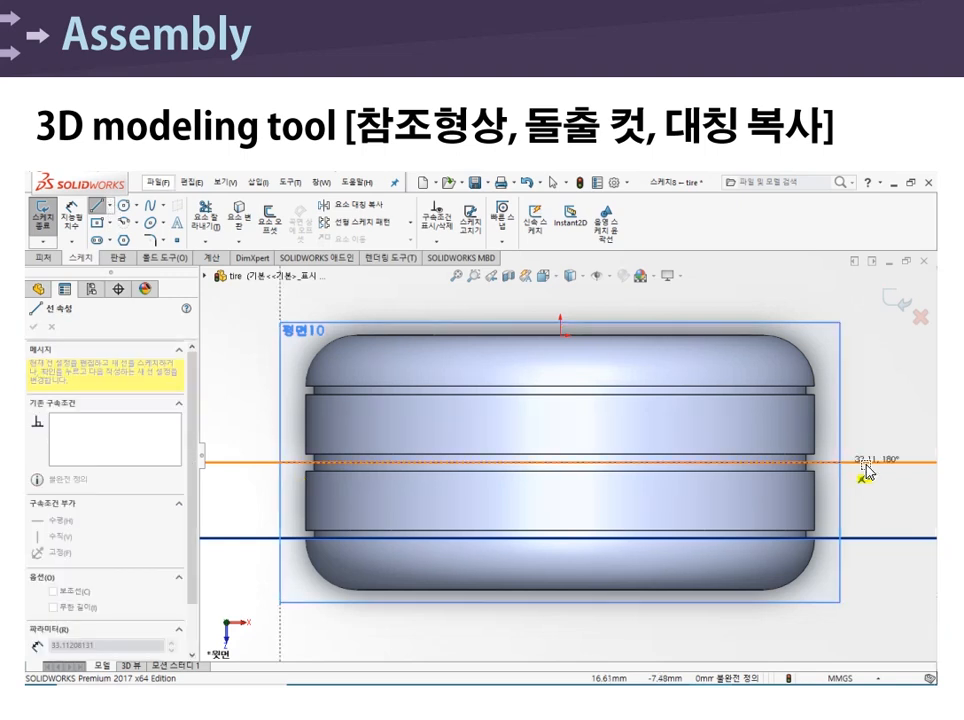
double_click(866, 465)
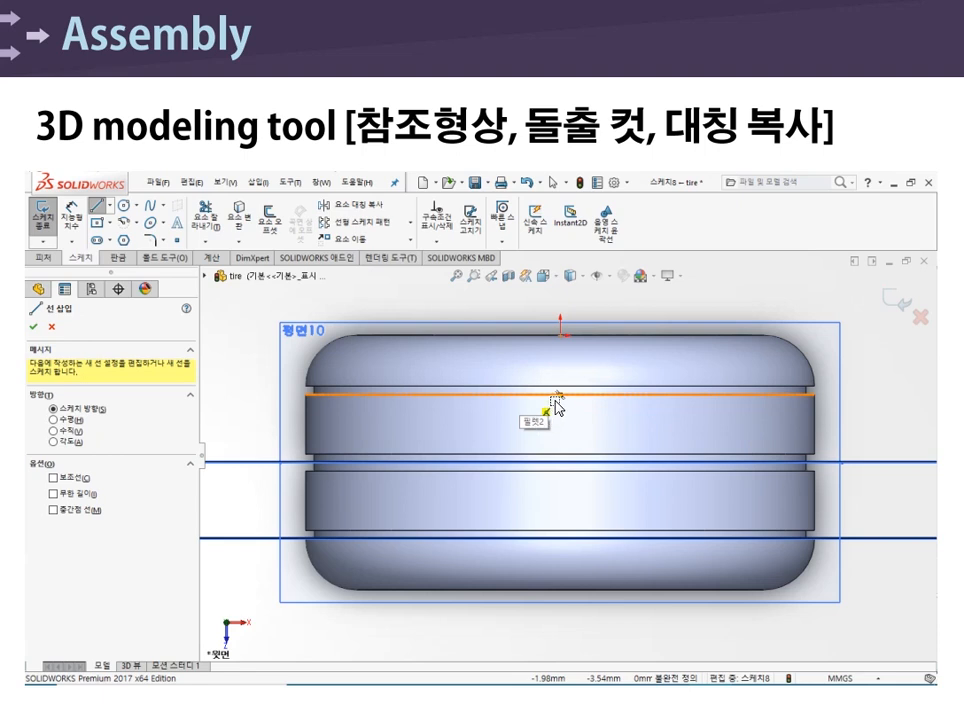
Sketch a zigzag line on the upper tread band, starting at the band's edge with a slanted segment about 1.7 mm long.
click(555, 402)
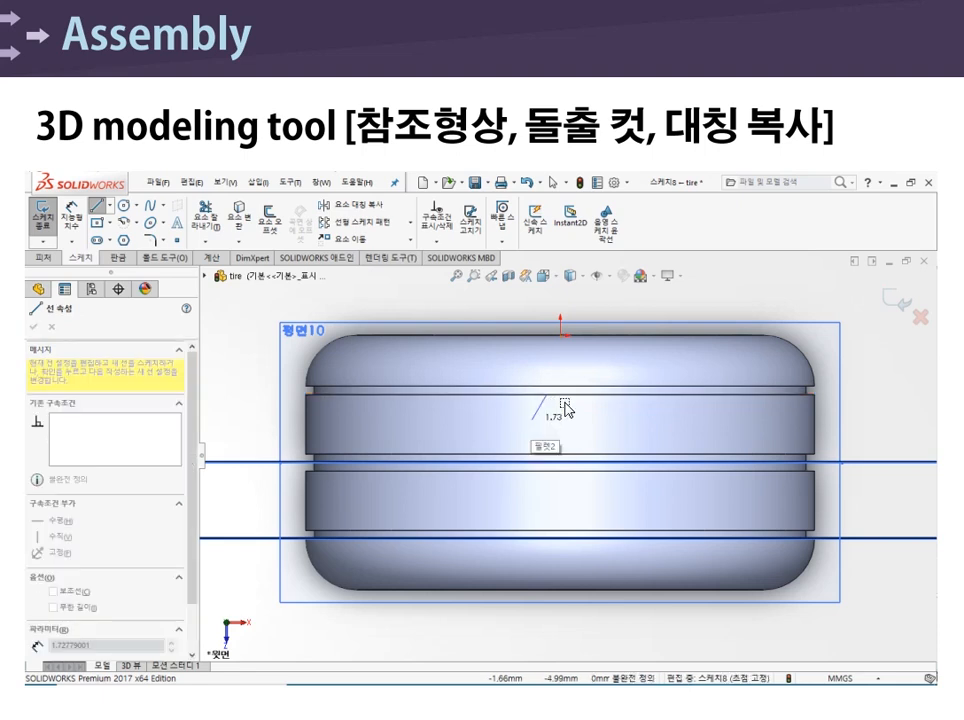
click(565, 407)
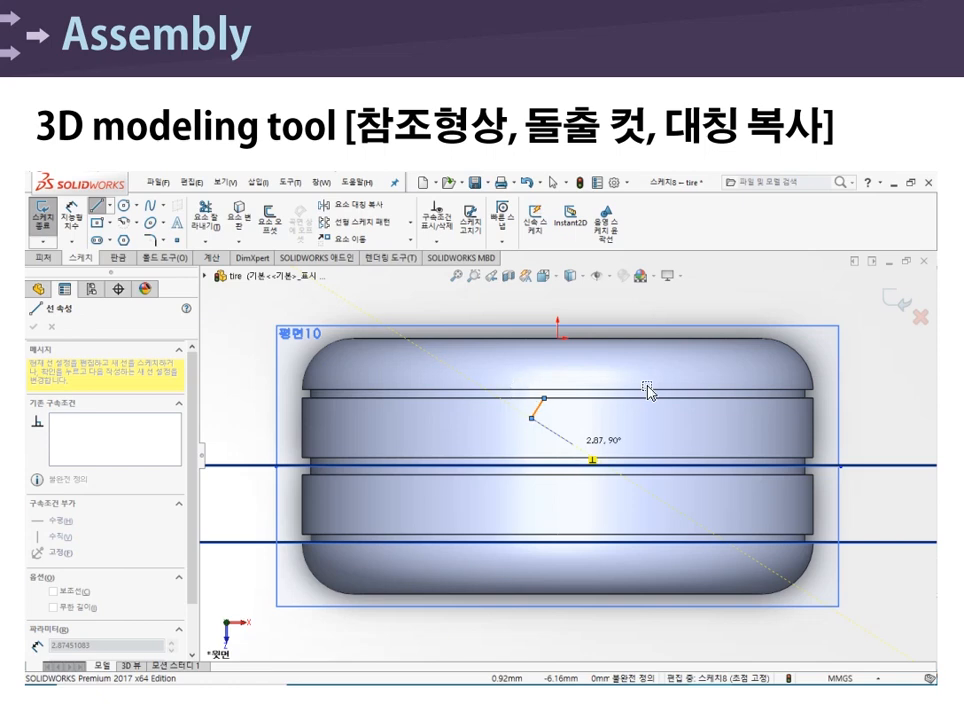
key(Escape)
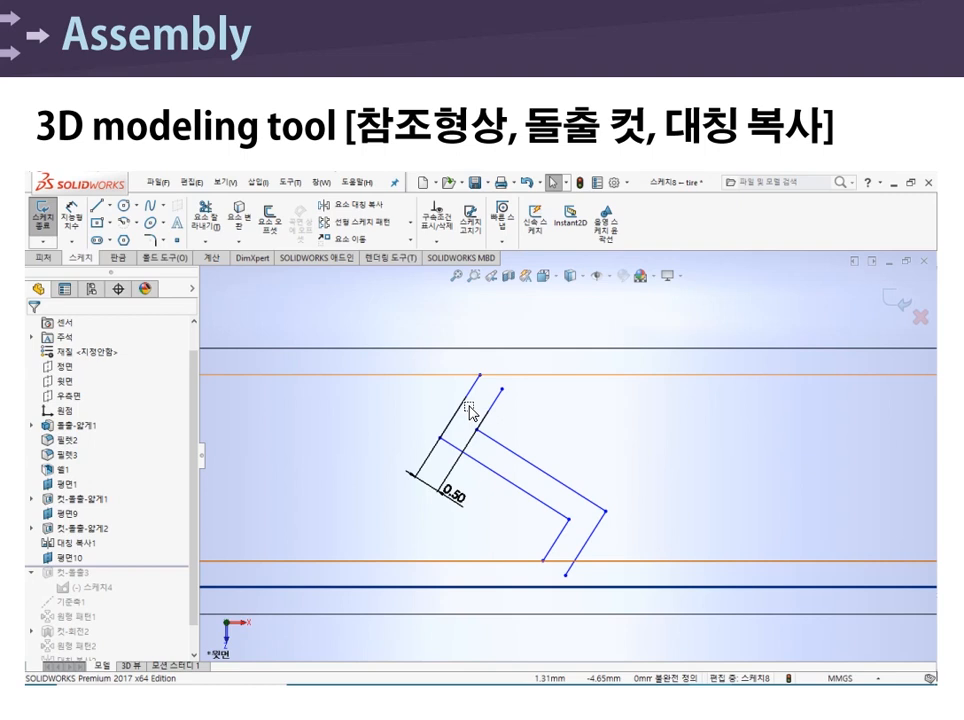
Extend the offset zigzag line's ends to the tread band's edges and mirror the closed profile about the horizontal construction line.
drag(502, 389, 511, 375)
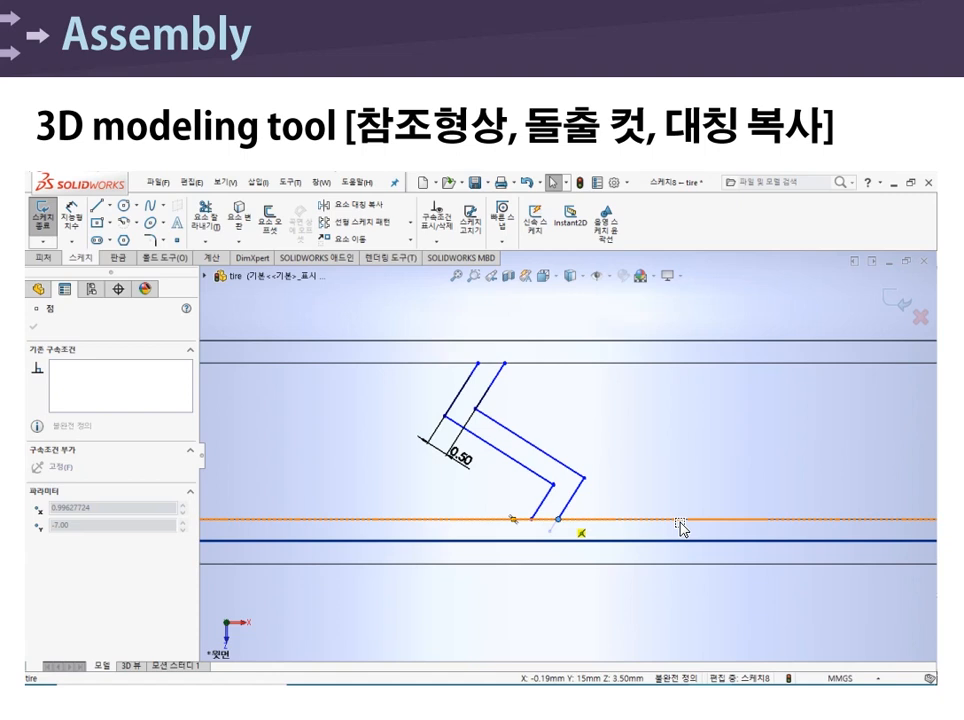
key(Escape)
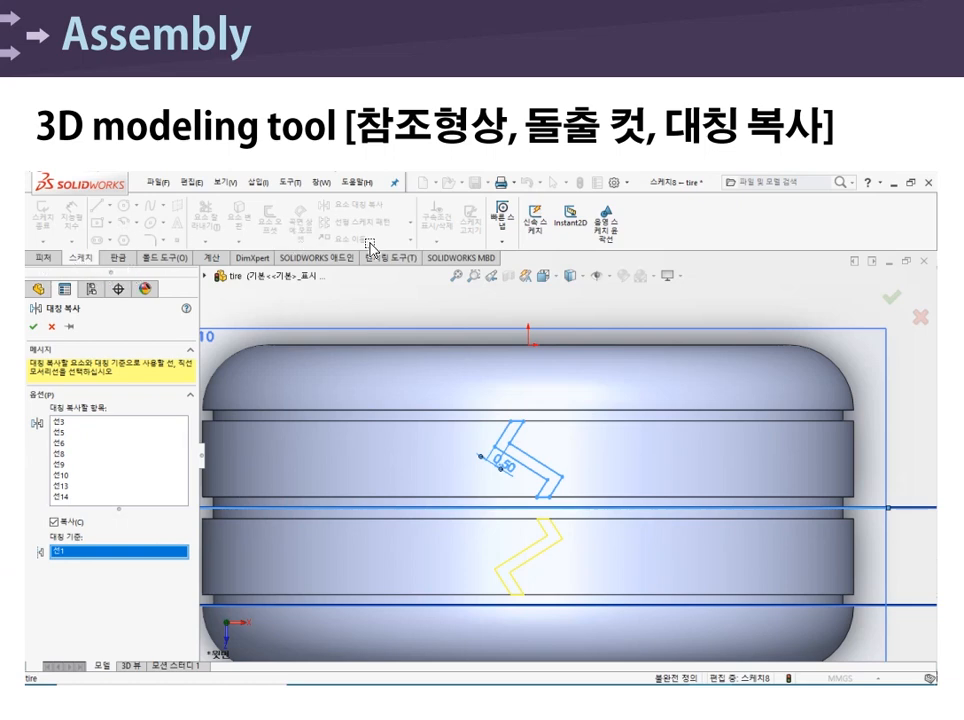
key(Return)
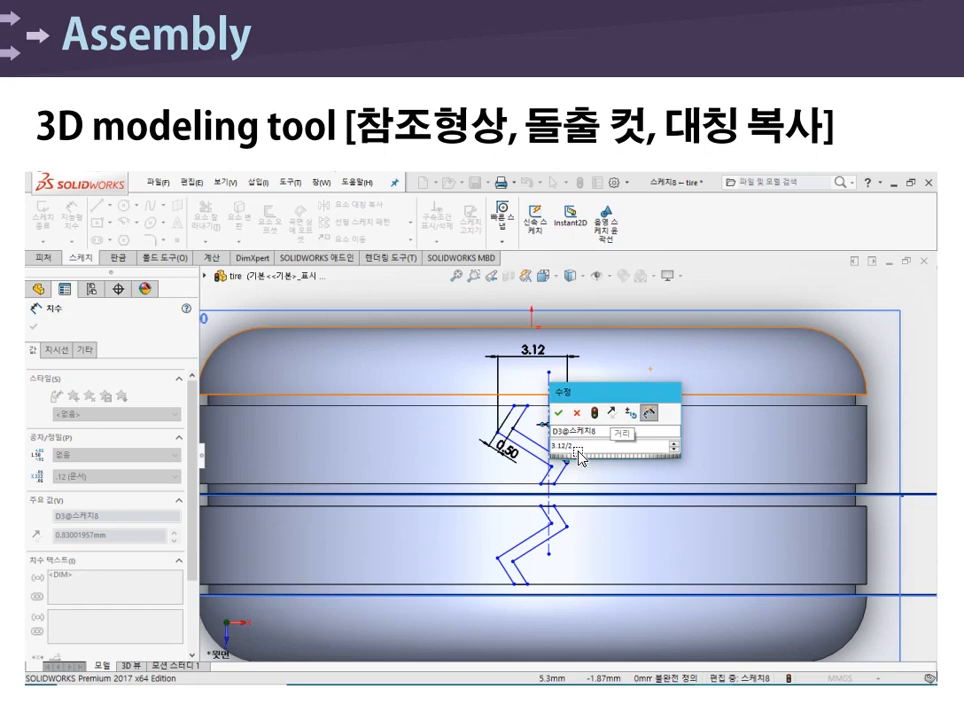
Dimension the vertical centreline at 3.12/2 mm from the zigzag's side and start an Extruded Cut from the sketch.
key(Return)
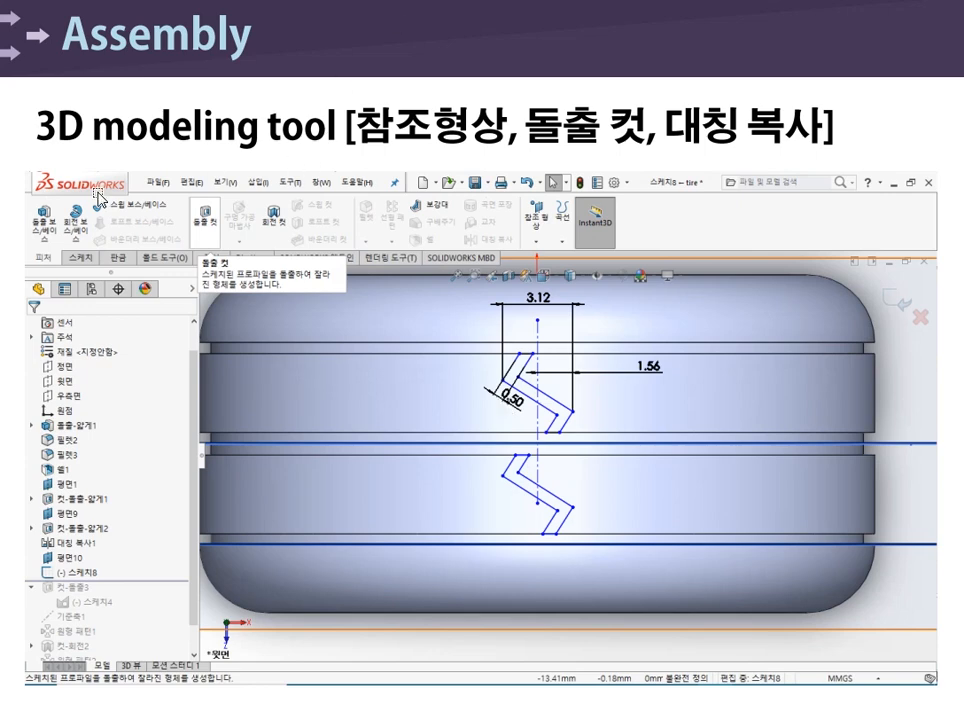
click(215, 226)
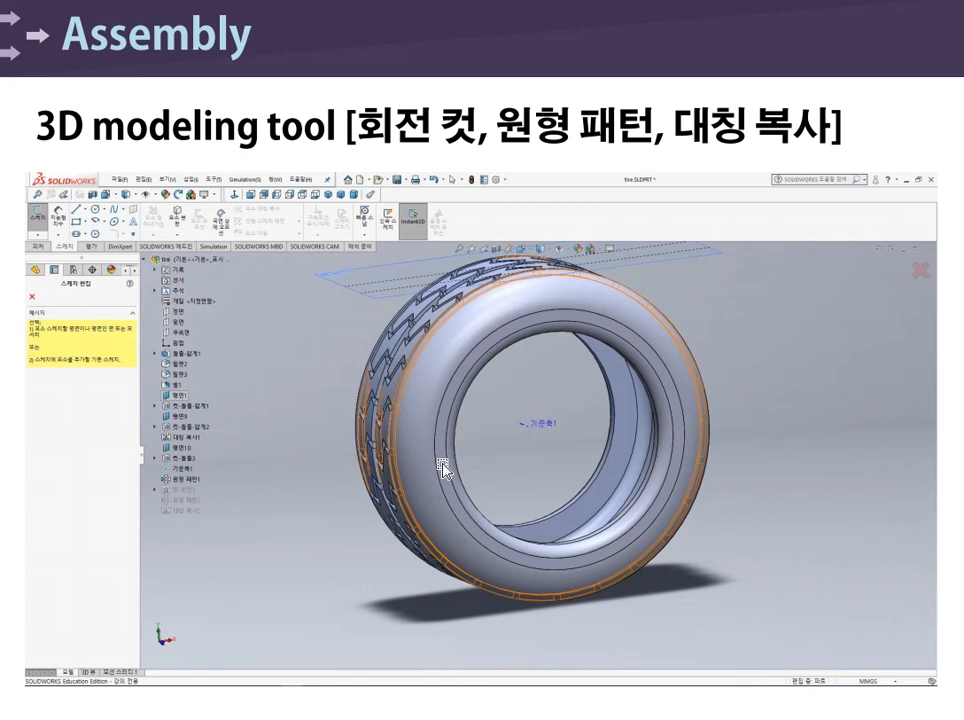
Start a sketch for the sidewall groove and draw a circle centred on the sidewall edge, level with the origin.
click(442, 470)
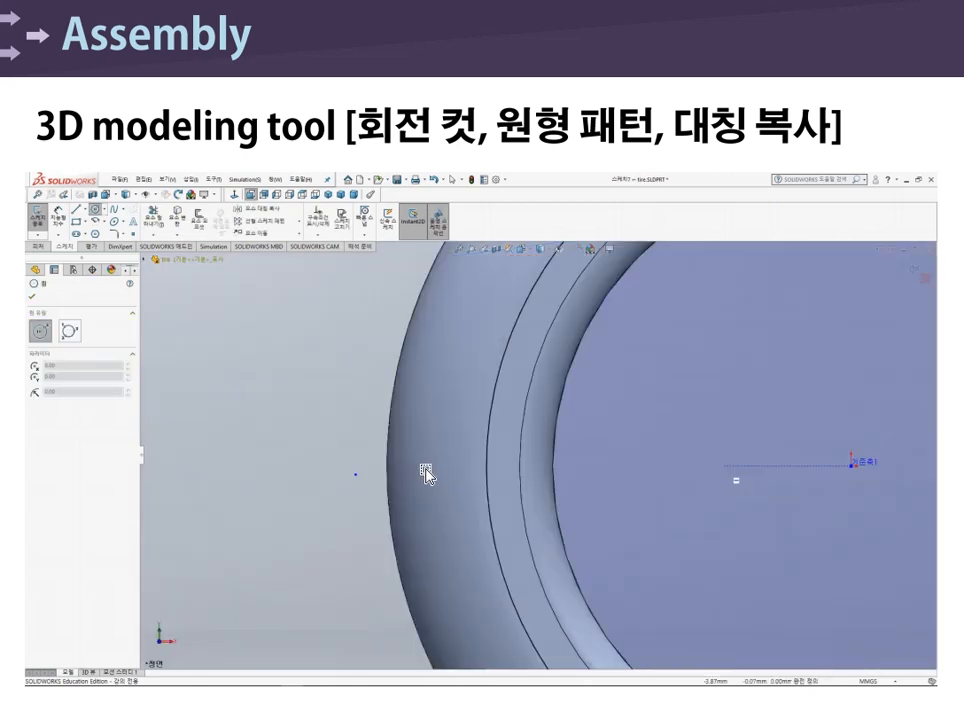
click(487, 466)
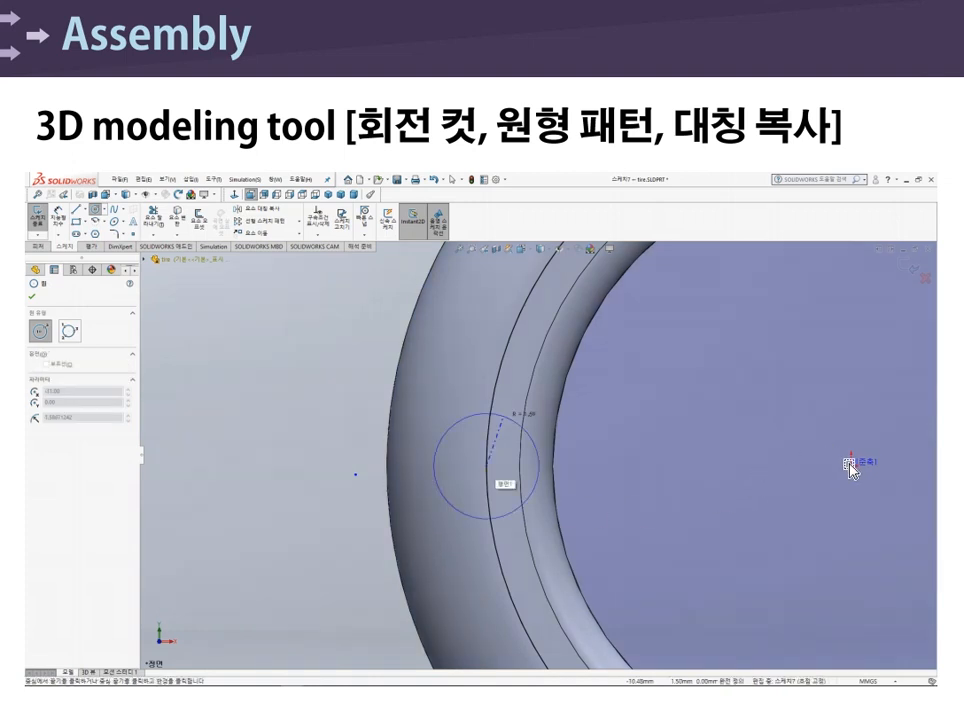
key(Escape)
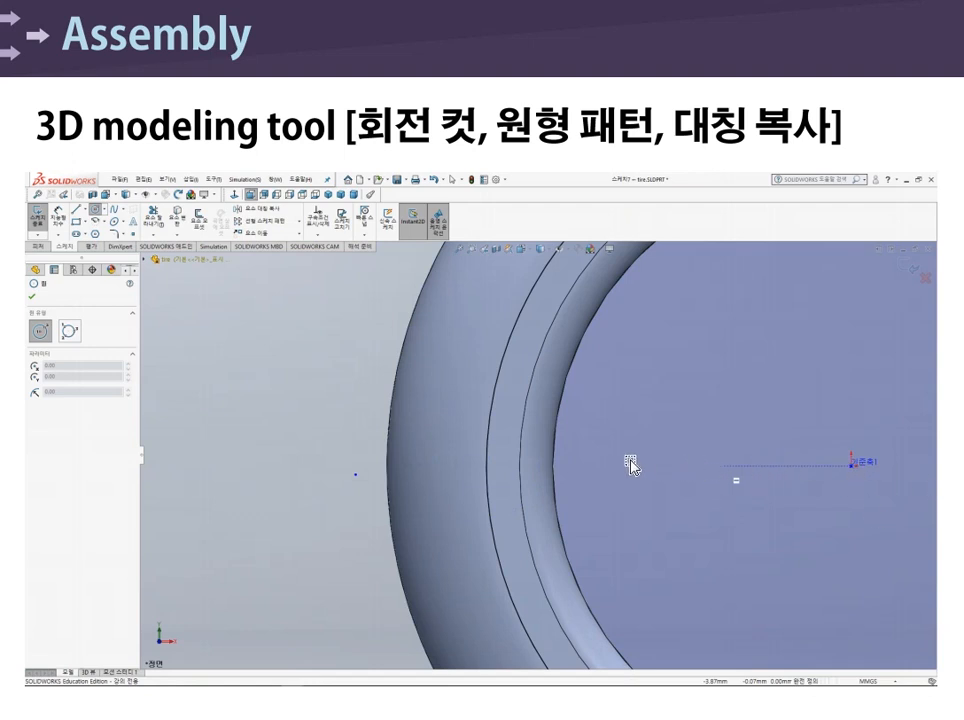
click(505, 464)
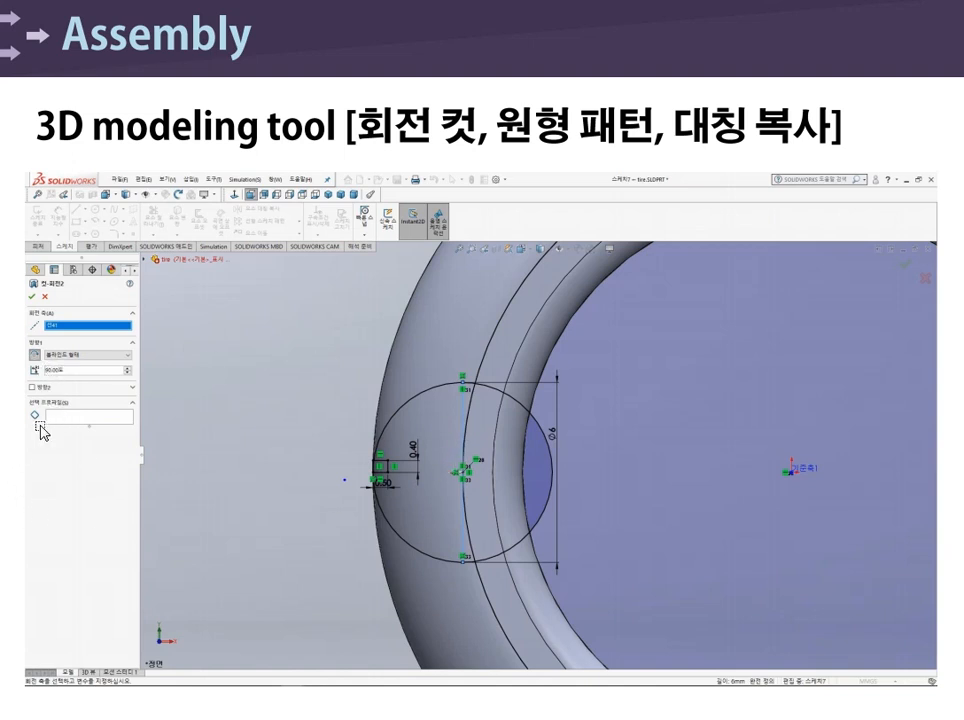
Revolve-cut the small 0.5 by 0.4 mm rectangle 90 degrees about the circle's vertical diameter and select the sidewall groove.
click(384, 478)
scroll(384, 482, down, 8)
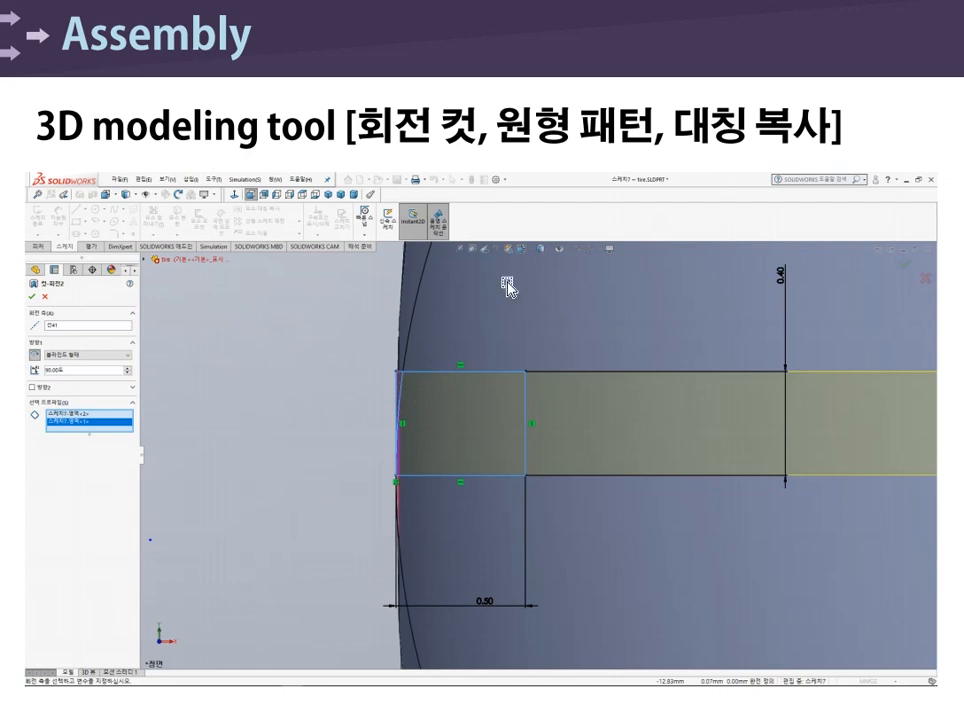
key(Return)
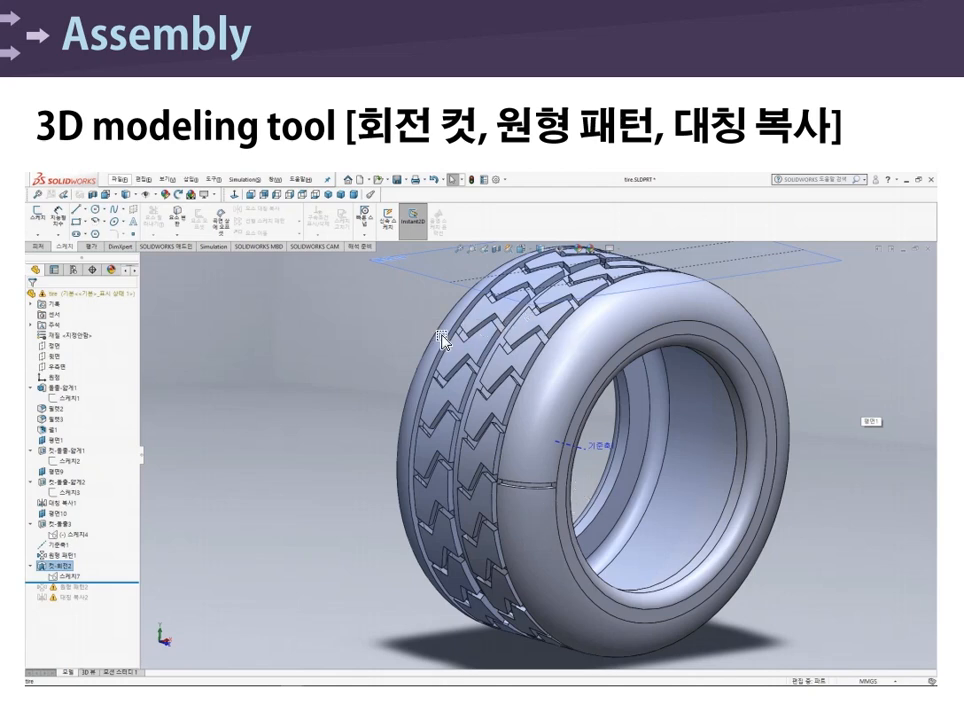
click(549, 478)
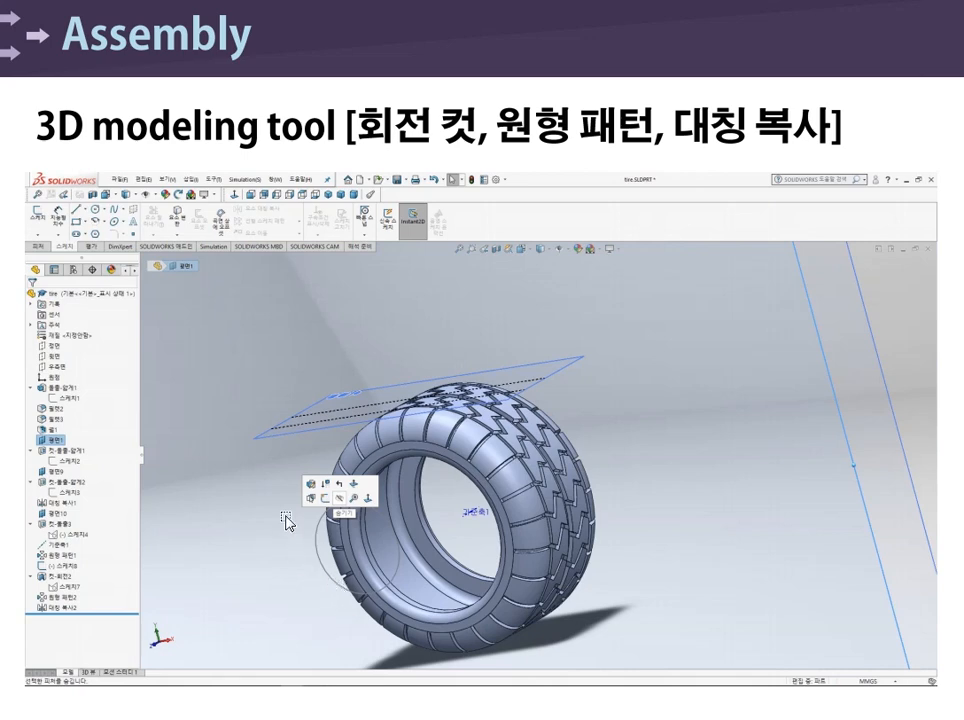
Hide the reference planes displayed around the tire, including 평면1.
click(340, 511)
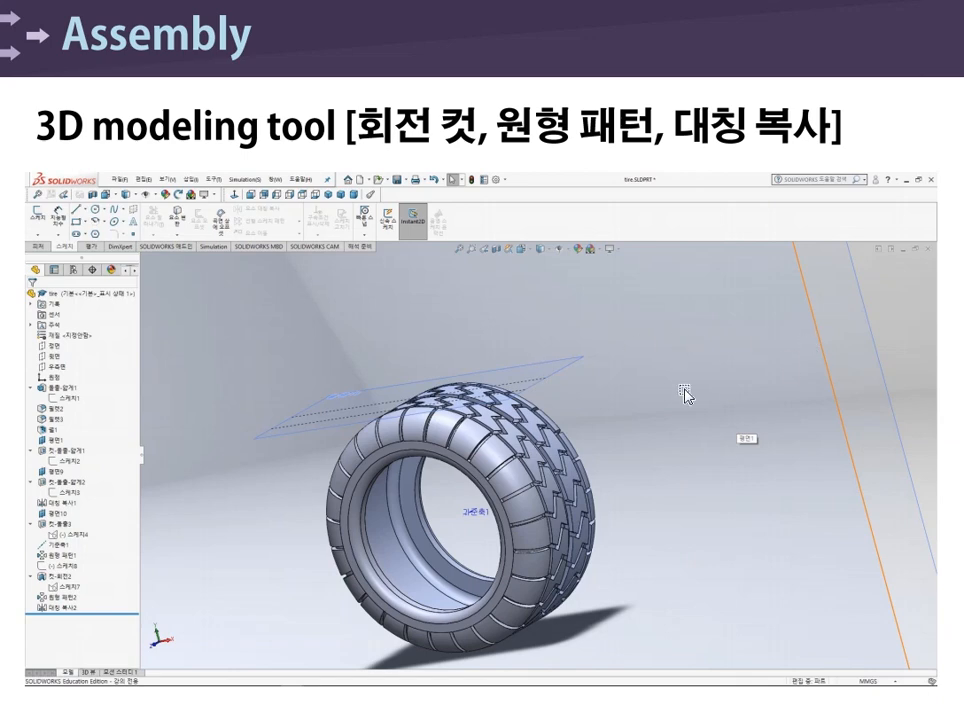
click(552, 372)
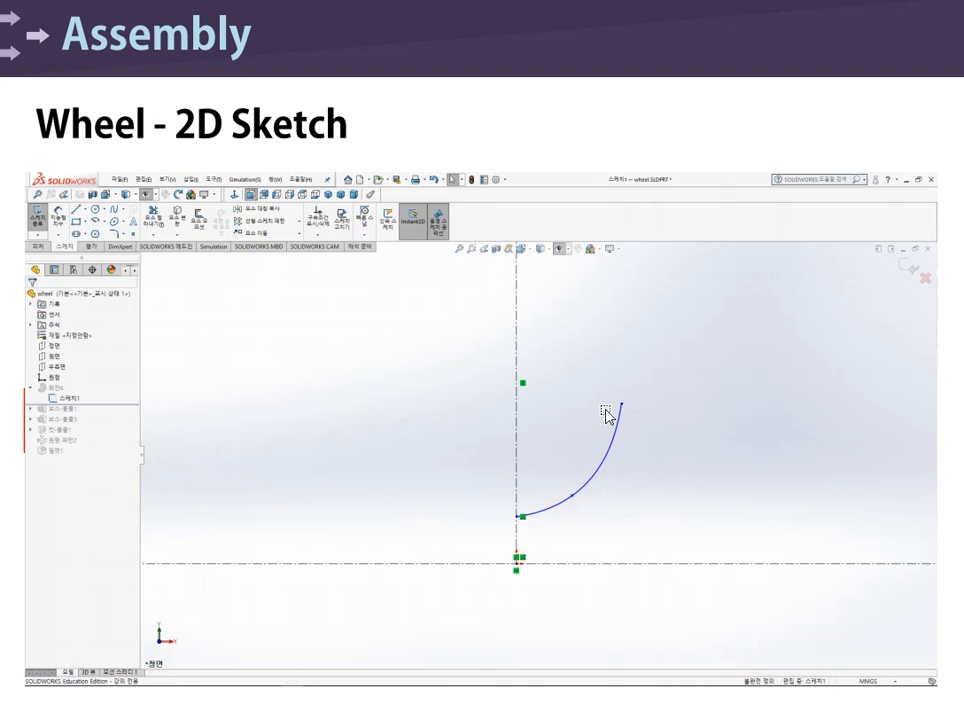
Offset the wheel profile's curve 1 mm towards its inner side.
key(o)
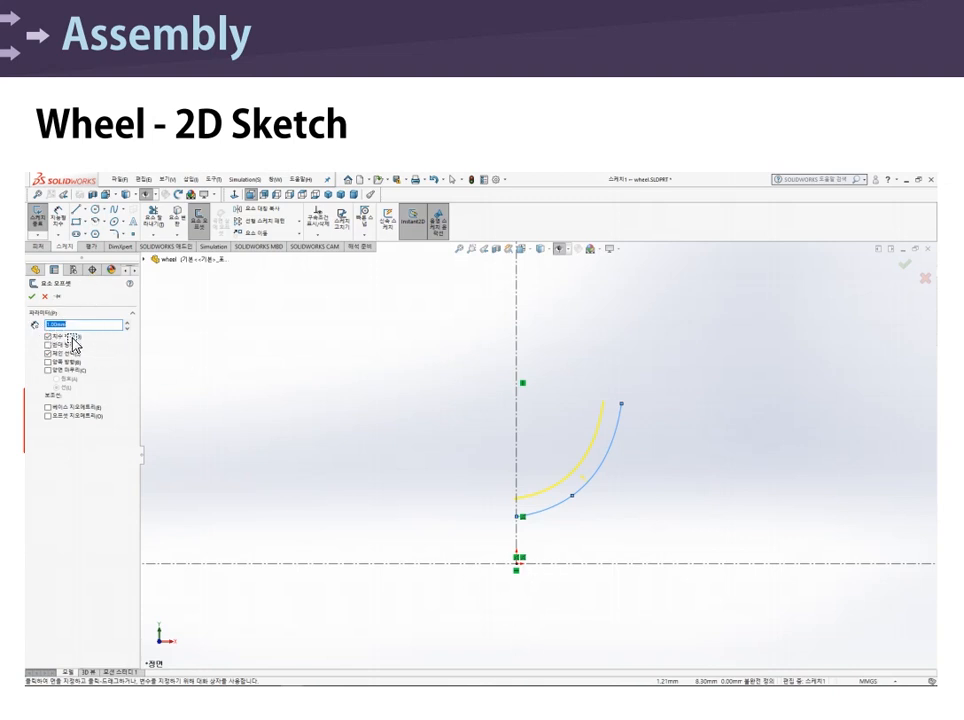
click(565, 434)
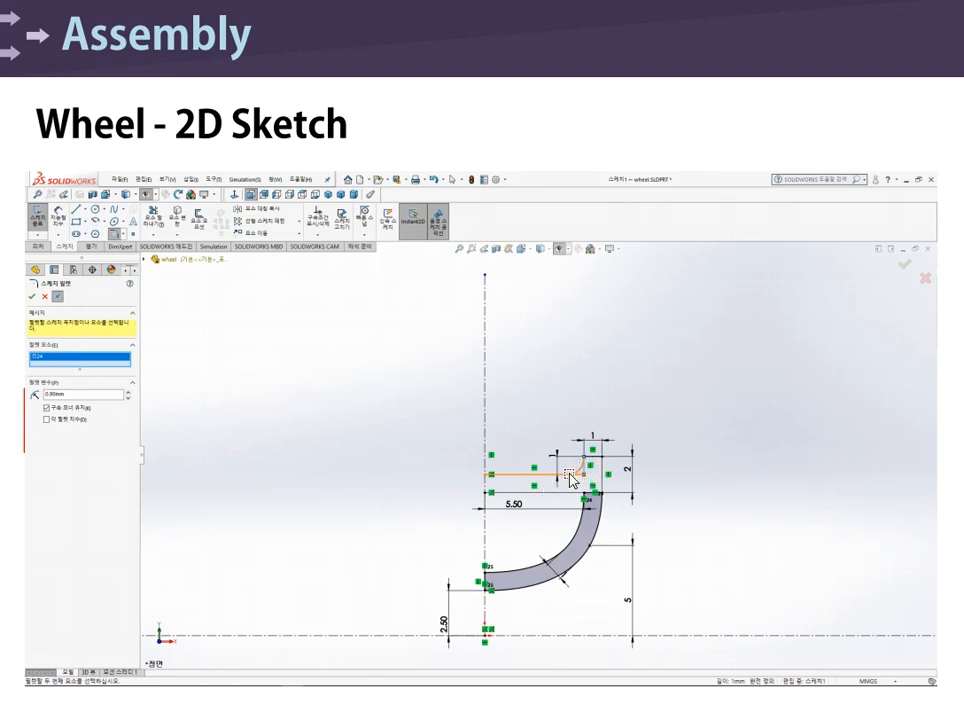
Fillet the rim profile's inner corner with a 0.9 mm radius and mirror the rim profile about the vertical centreline.
click(571, 479)
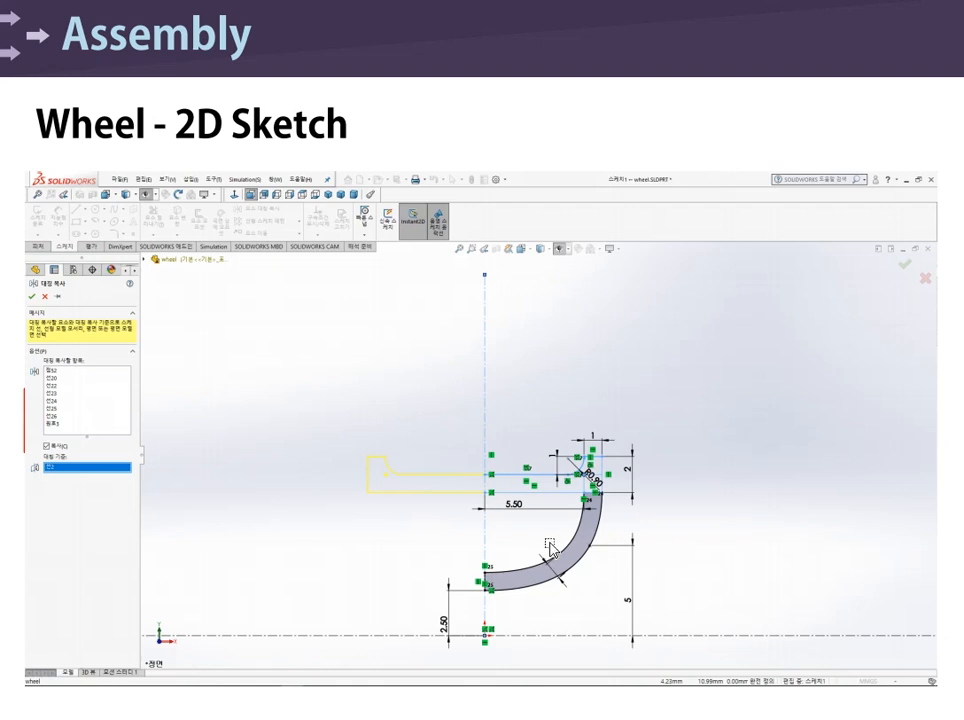
key(Return)
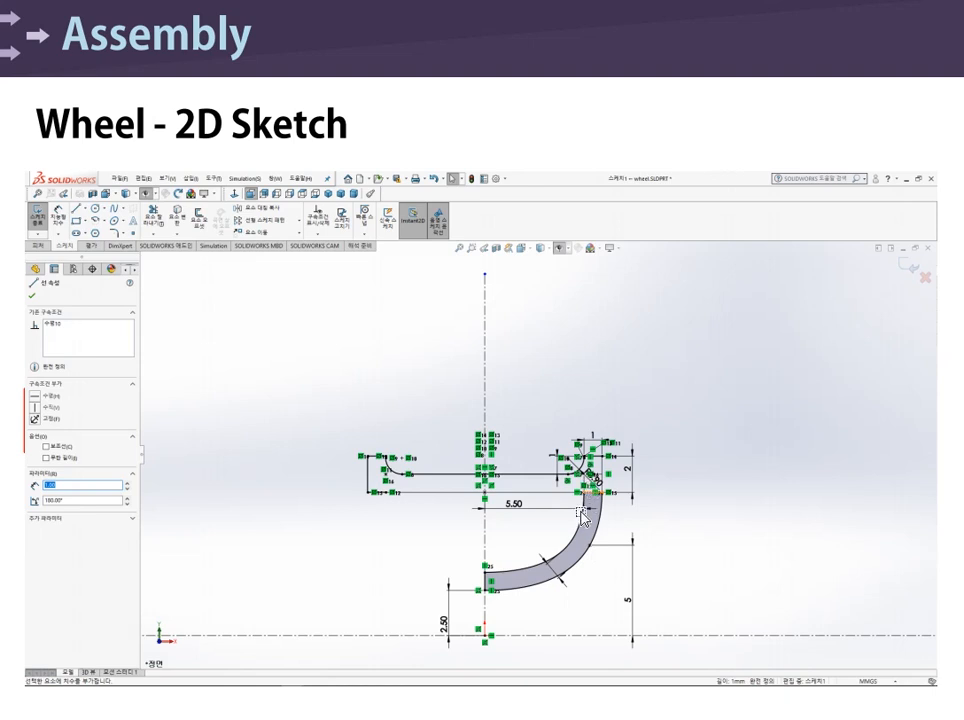
key(Escape)
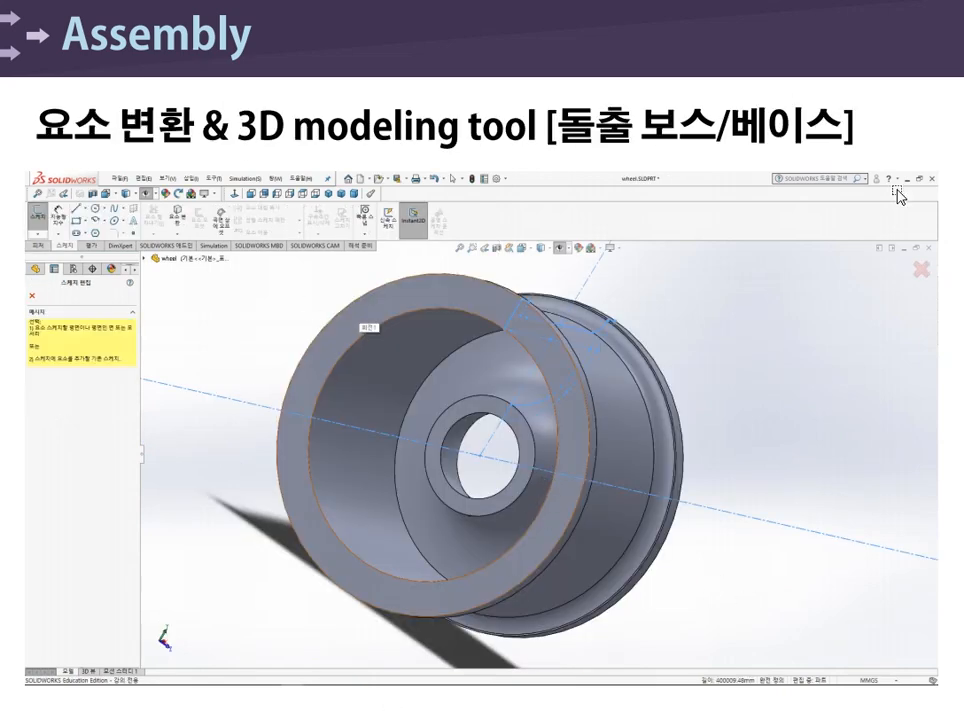
Sketch the circular hub outline on the wheel and extrude it 1 mm as a boss merged with the body.
click(658, 470)
click(506, 484)
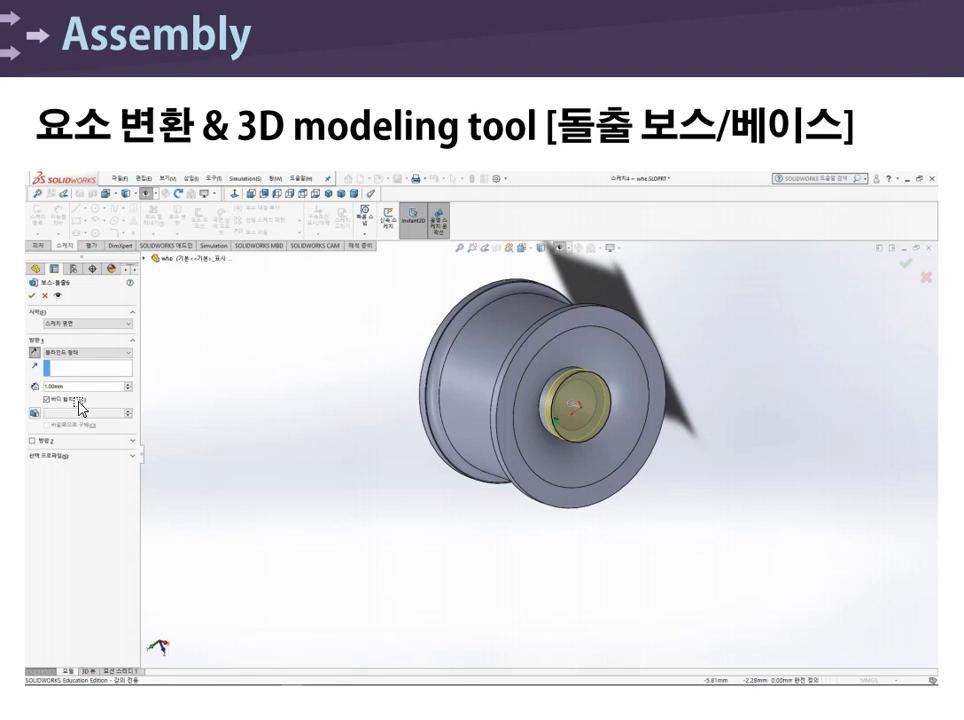
key(Return)
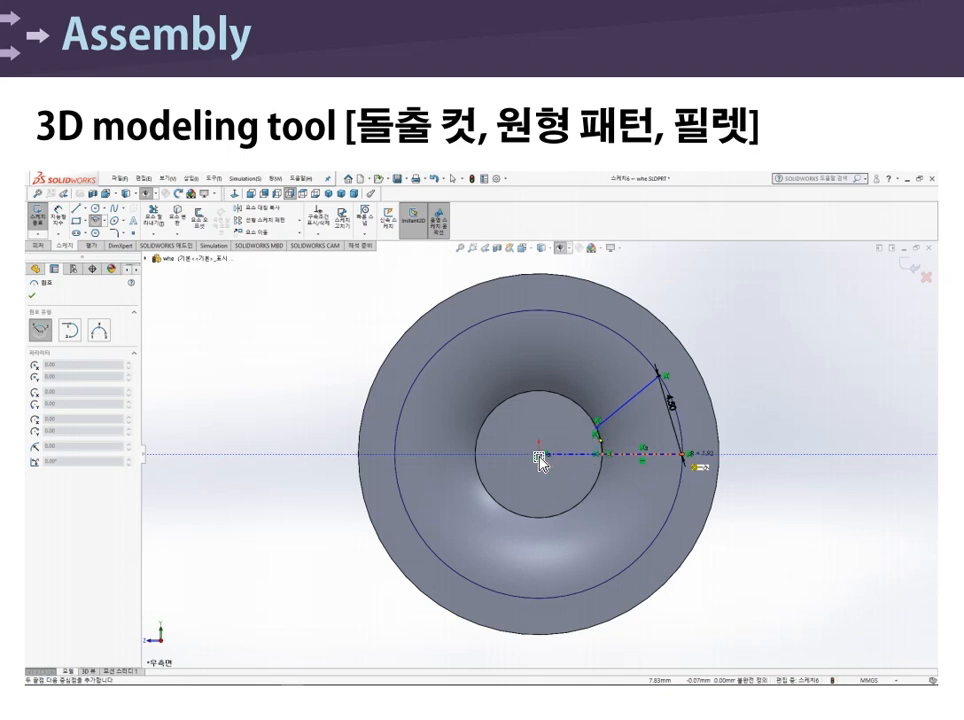
Draw an arc centred on the origin at the hub edge for the sector profile and cut the sector through all.
click(599, 458)
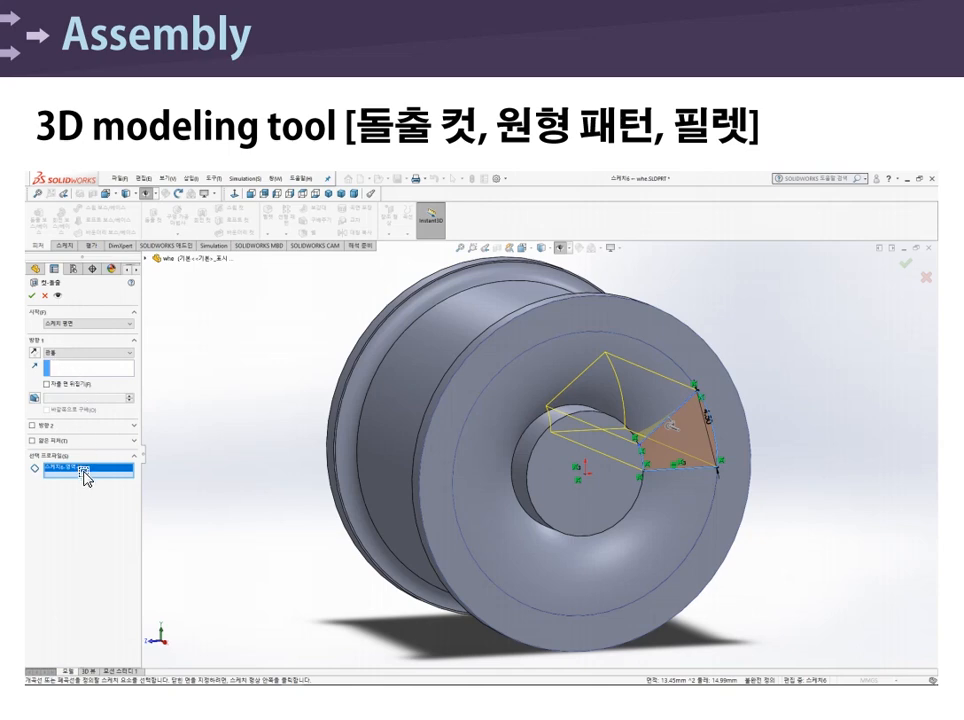
key(Return)
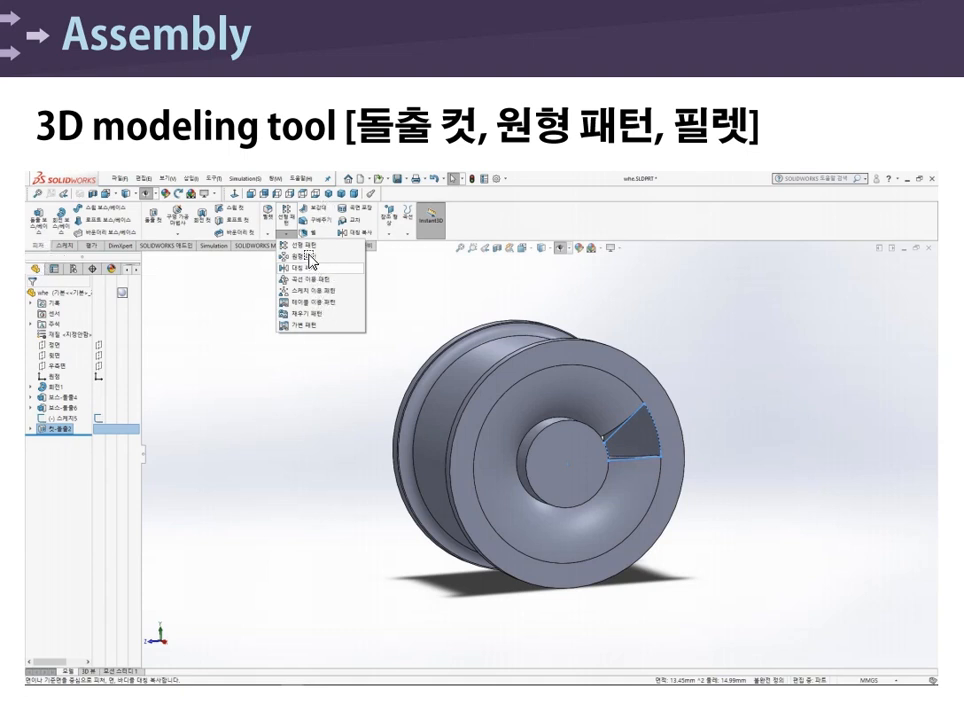
Start a circular pattern of the sector cut around the hub.
click(309, 256)
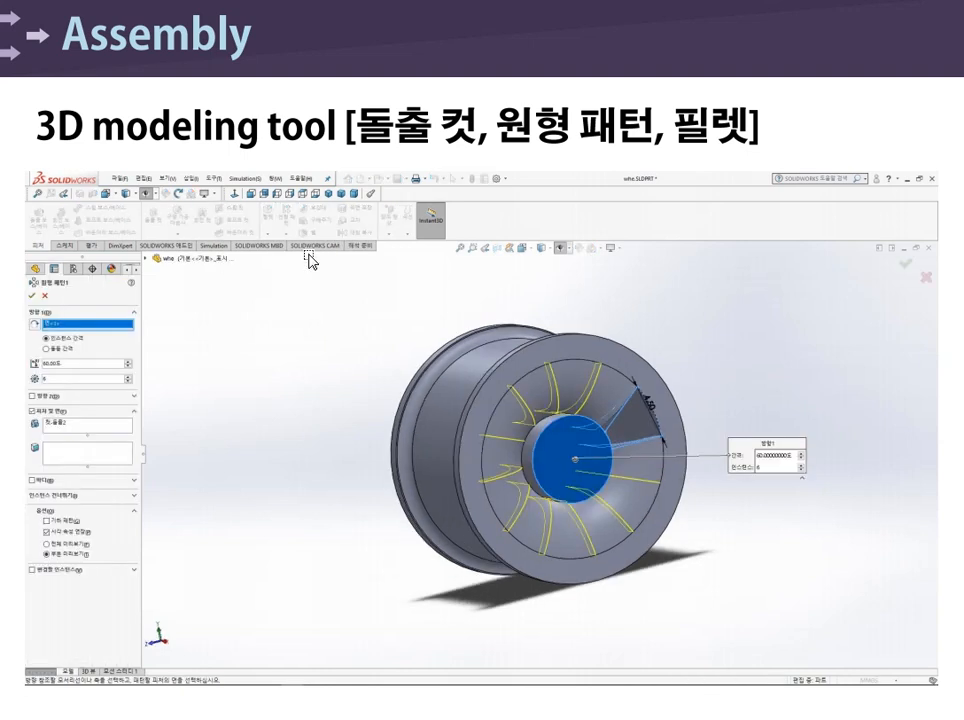